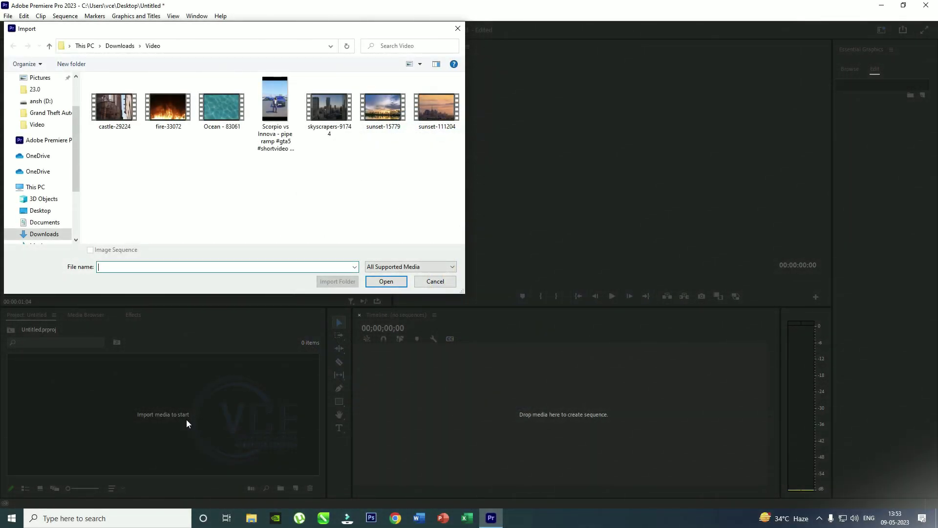
- Import Ocean - 83061.mp4 from Downloads > Video and drop it on the empty timeline
double_click(217, 120)
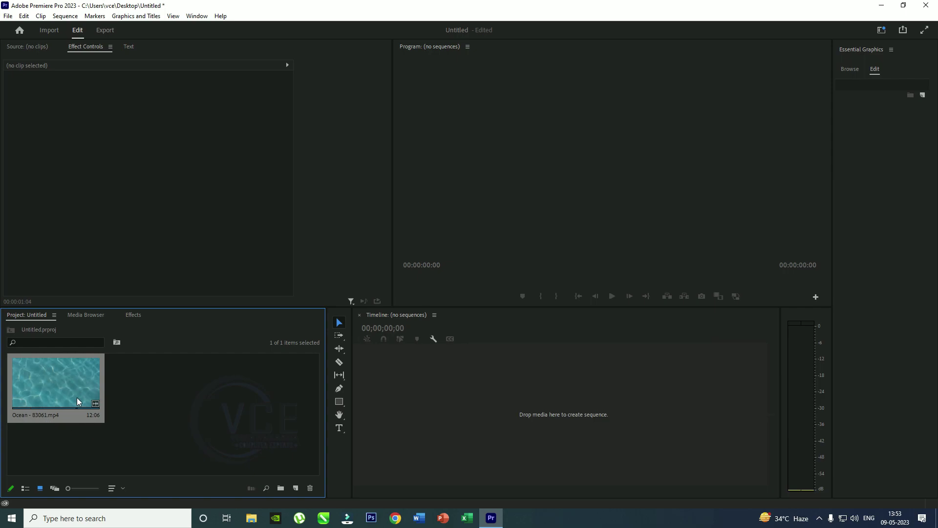
drag(77, 397, 372, 408)
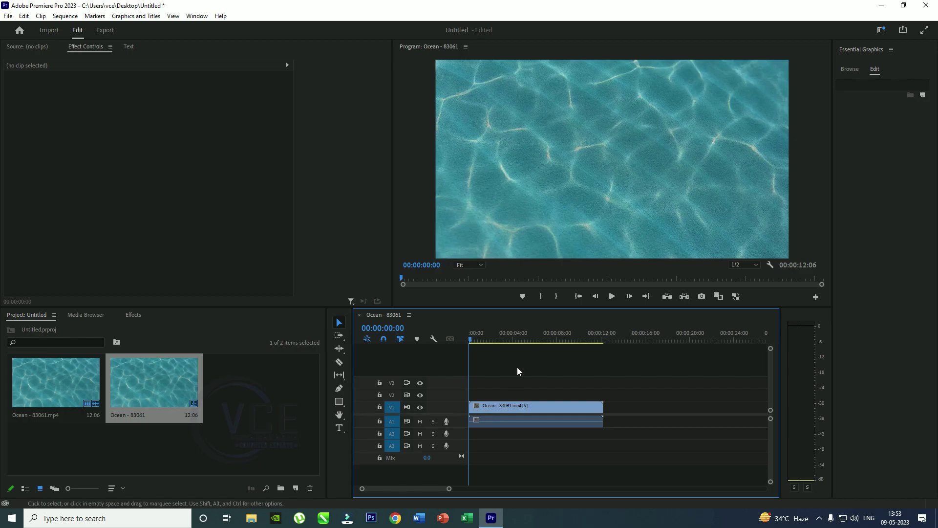
- Play the Ocean - 83061 sequence, stop it, and return the playhead to the first frame
click(614, 297)
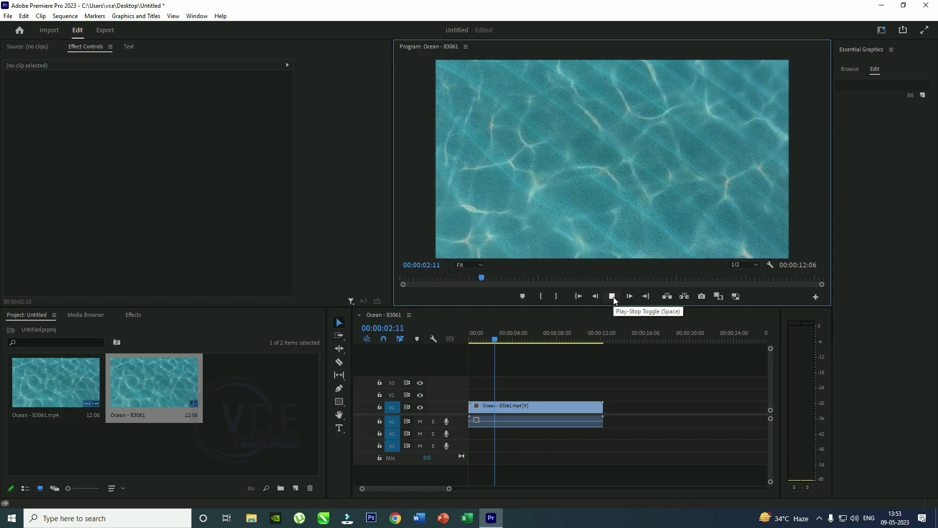
click(614, 297)
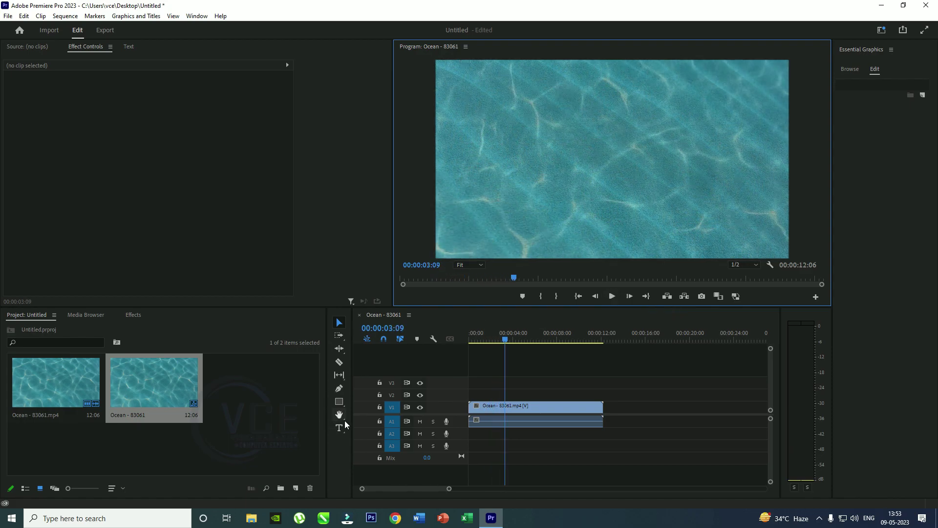
drag(482, 337, 460, 339)
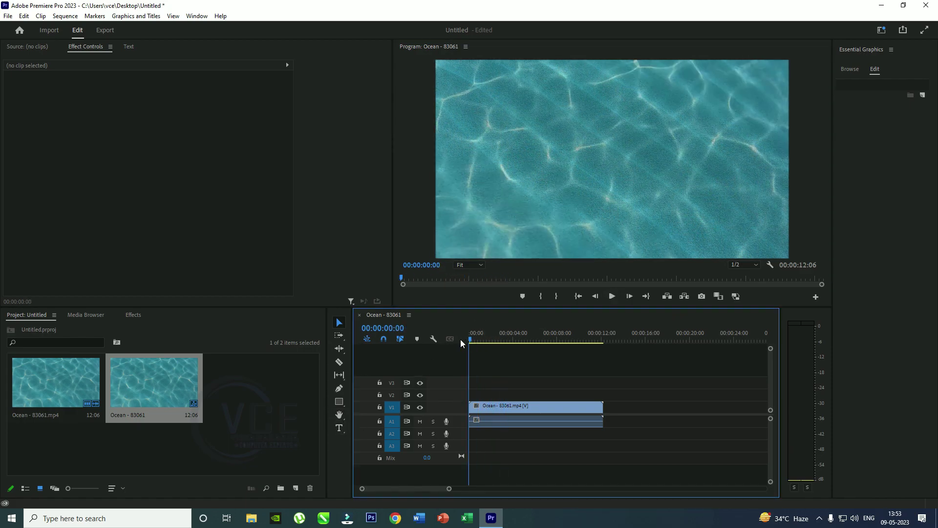
- Type a 'Kuldeepak' title over the footage, scale it to 381 and move it toward the centre
click(338, 428)
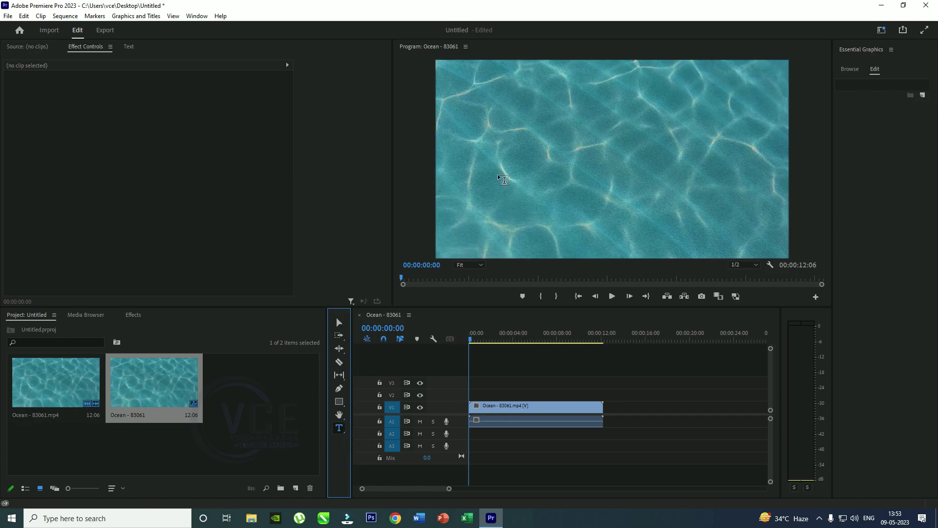
click(473, 143)
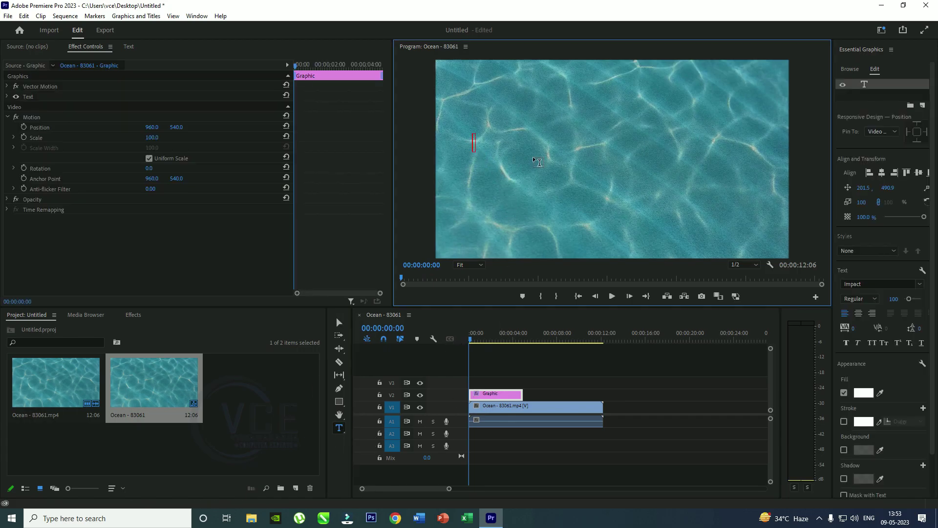
text(Kul)
text(deepak)
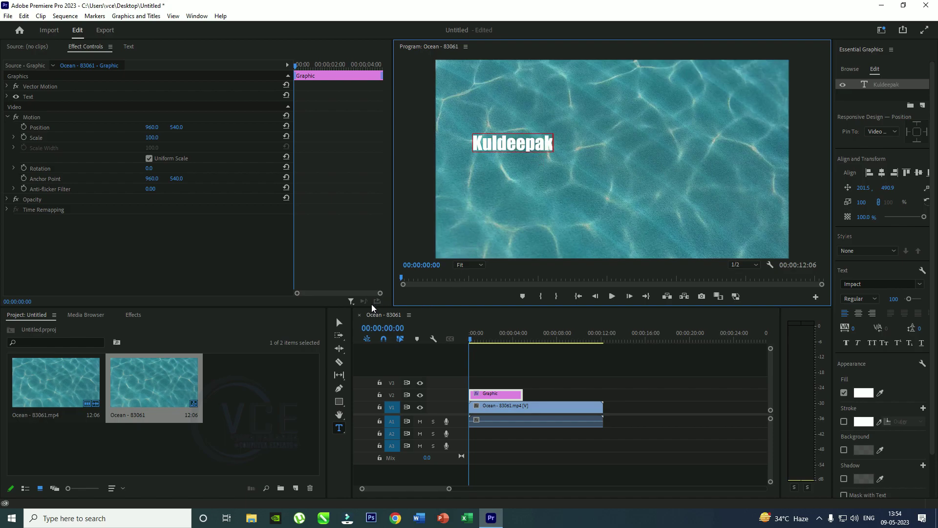
click(339, 322)
drag(553, 134, 780, 87)
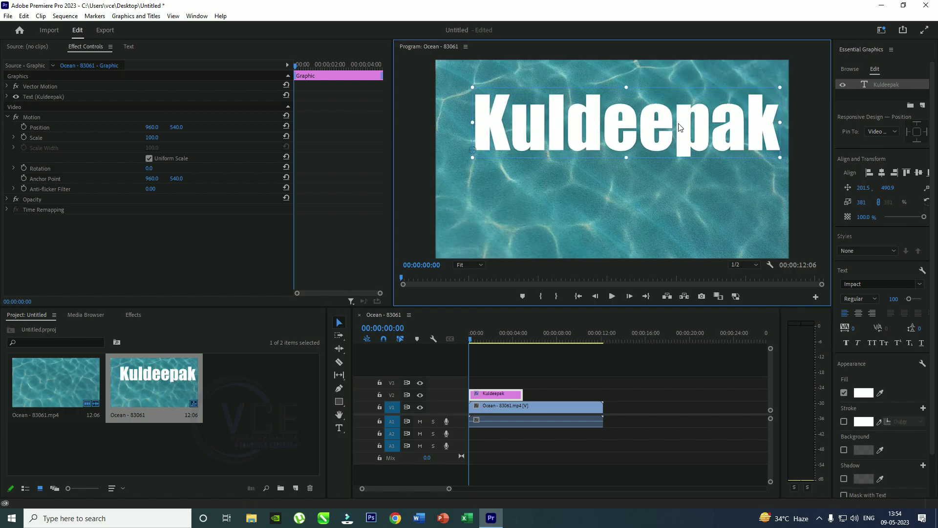
drag(682, 127, 667, 162)
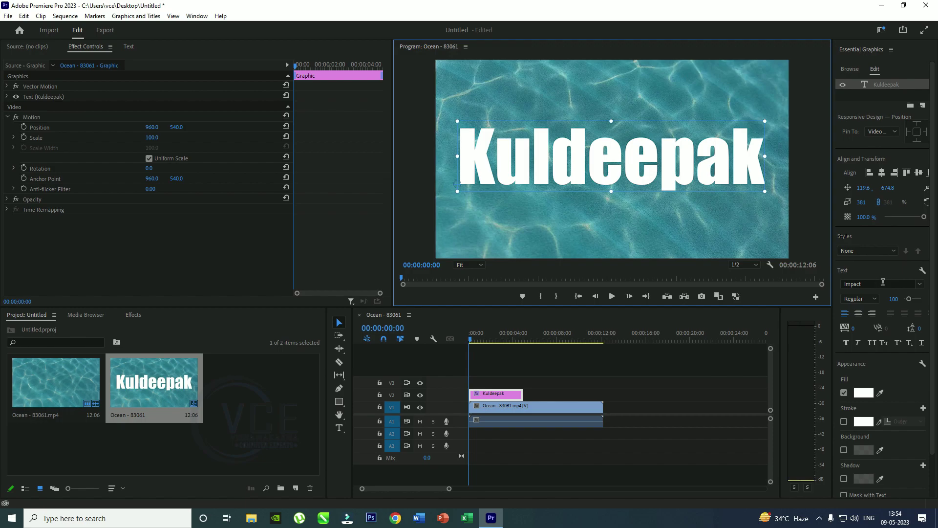
- Keep the title font as Impact in Essential Graphics
click(919, 284)
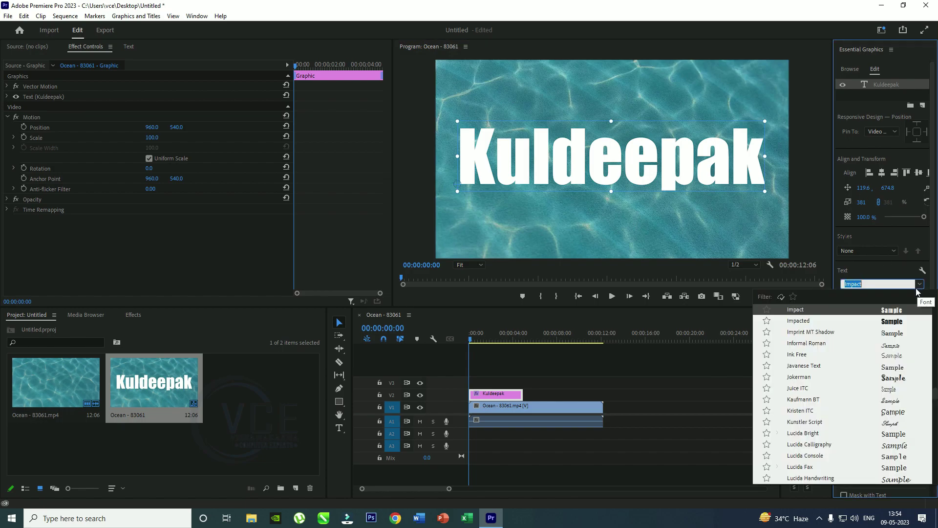
click(874, 284)
key(Return)
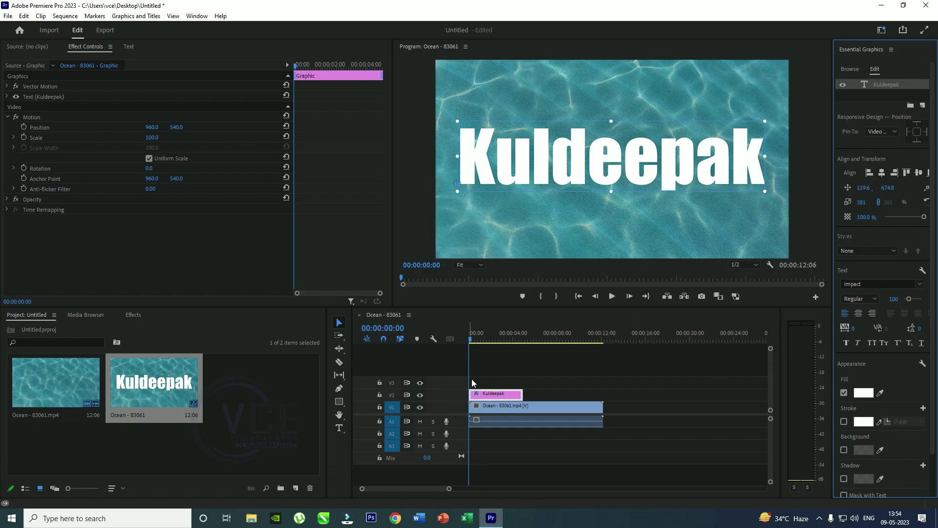
click(272, 403)
- Extend the Kuldeepak clip to end at 12:06 and play the sequence from the start
click(611, 296)
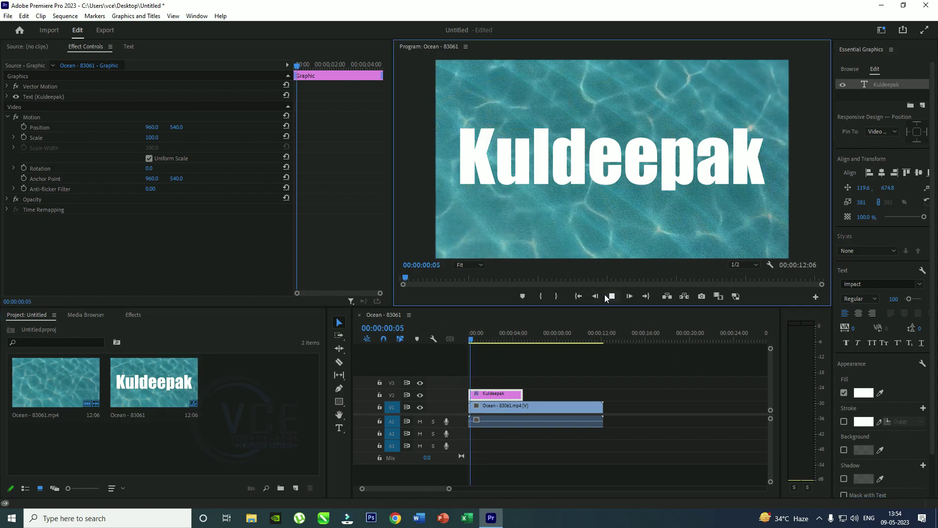
drag(528, 393, 603, 408)
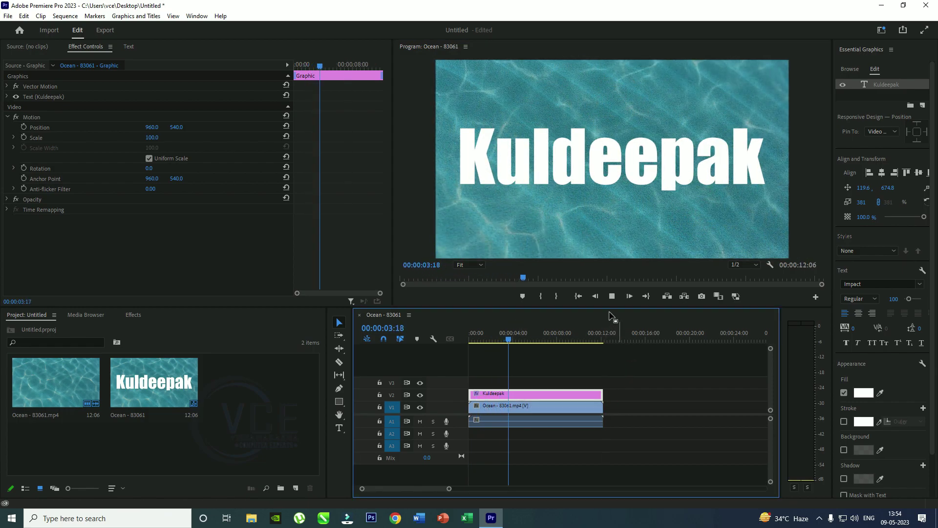
click(611, 297)
click(514, 341)
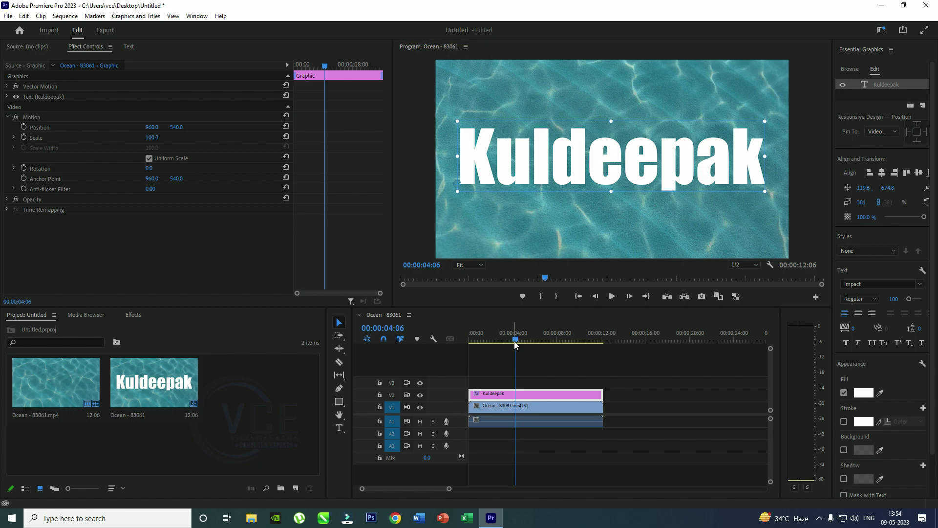
key(Home)
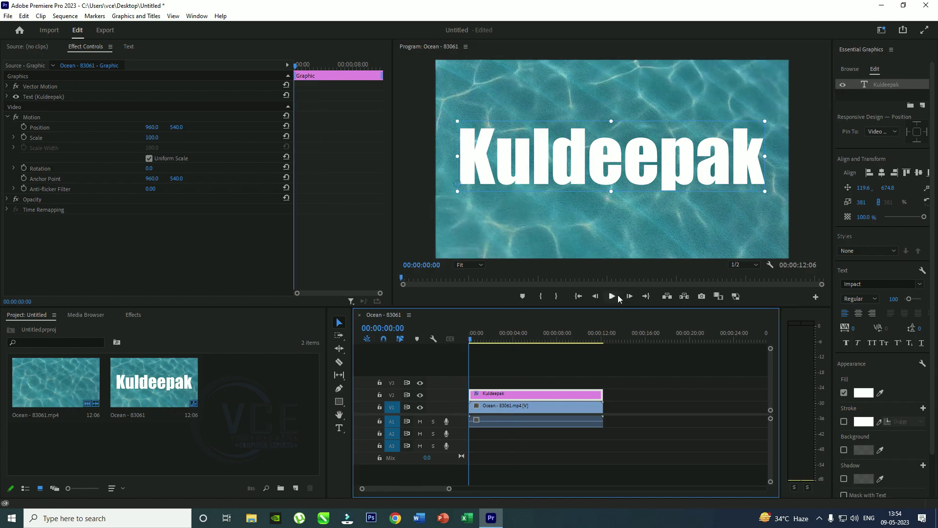
click(613, 297)
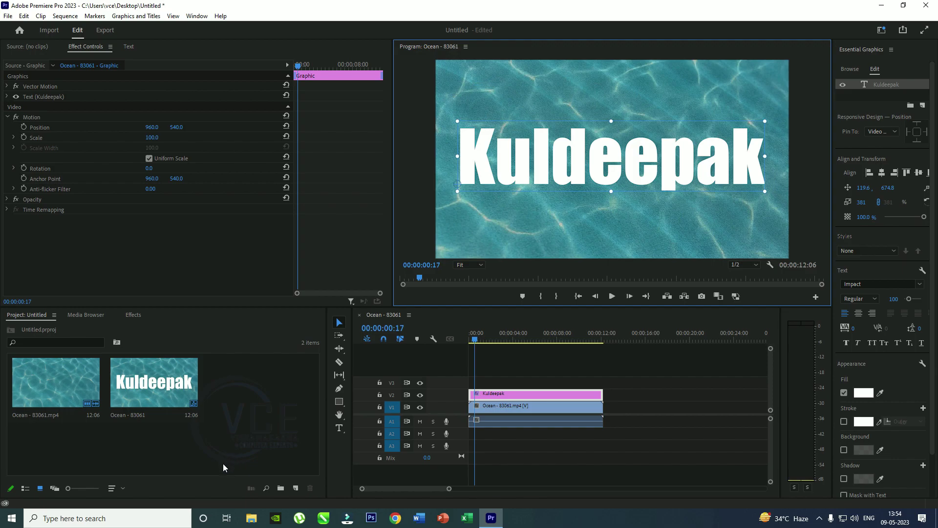
- Search effects for 'turb' and apply Turbulent Displace to the Kuldeepak clip on V2
click(133, 315)
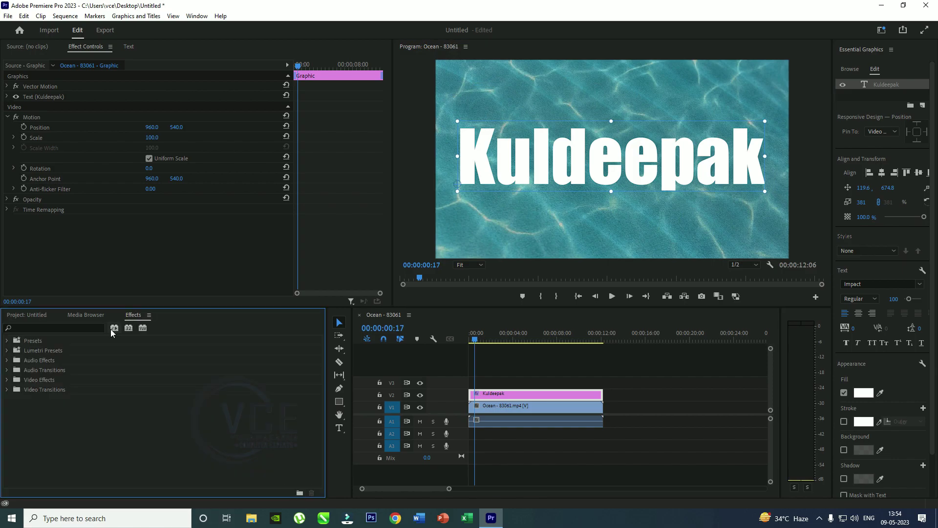
click(89, 328)
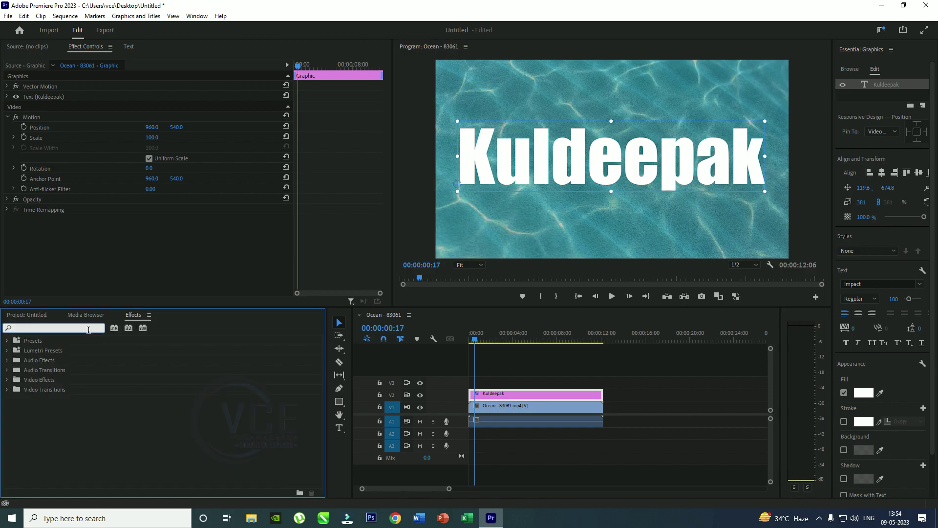
text(t)
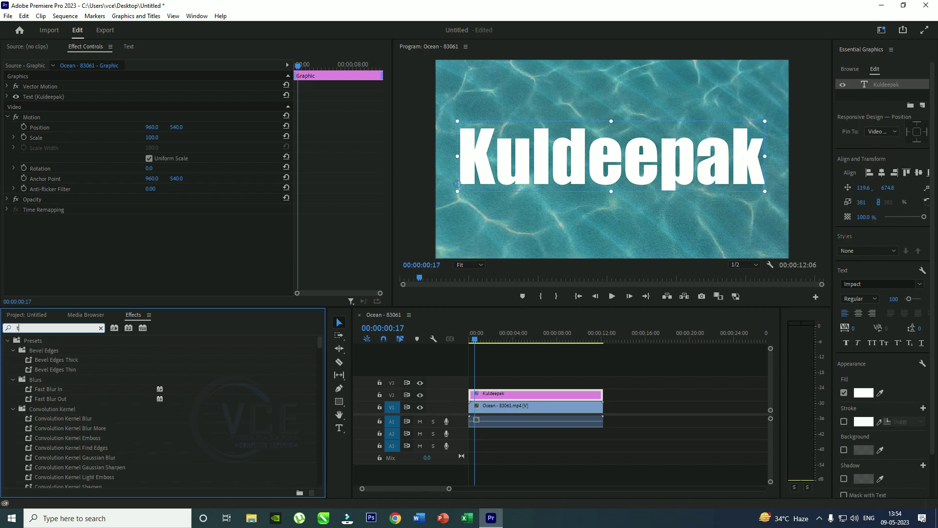
text(u)
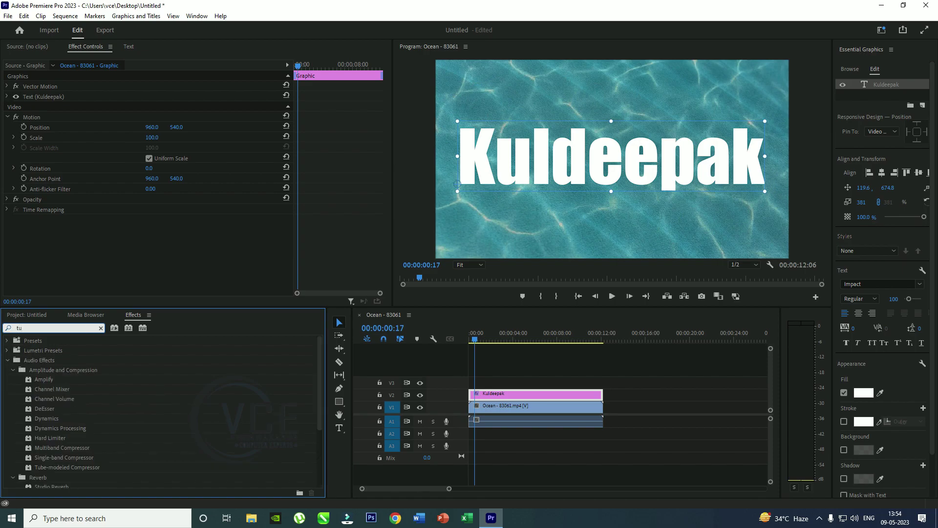
text(rb)
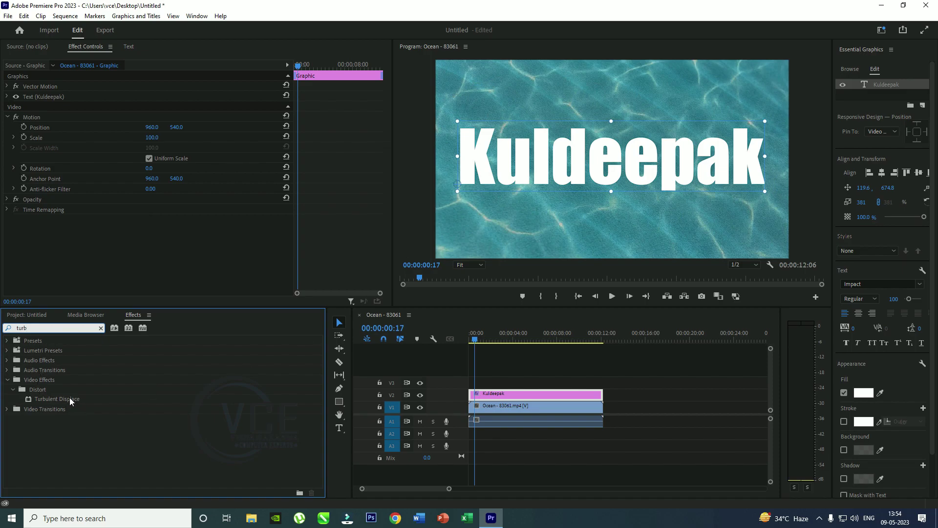
drag(71, 398, 486, 396)
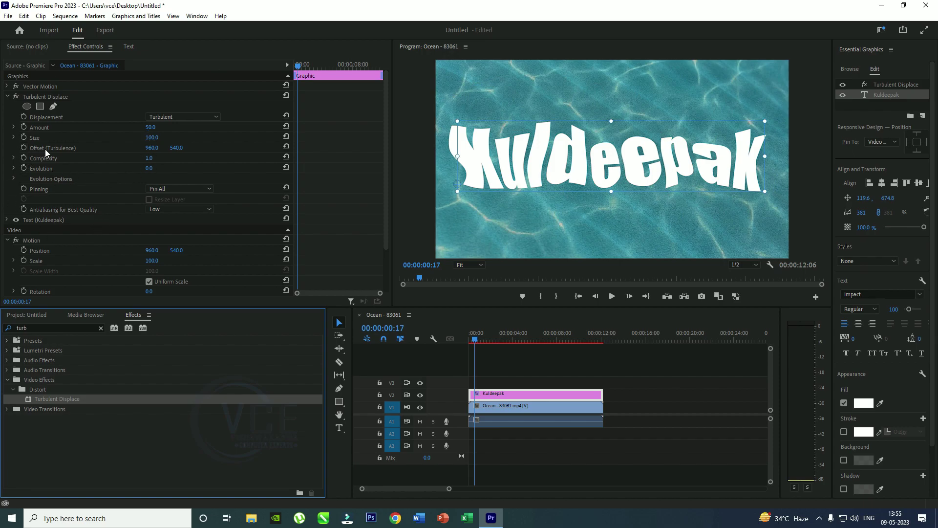
- Enable Offset (Turbulence) keyframing and try X values 915, -246 and -406
click(26, 148)
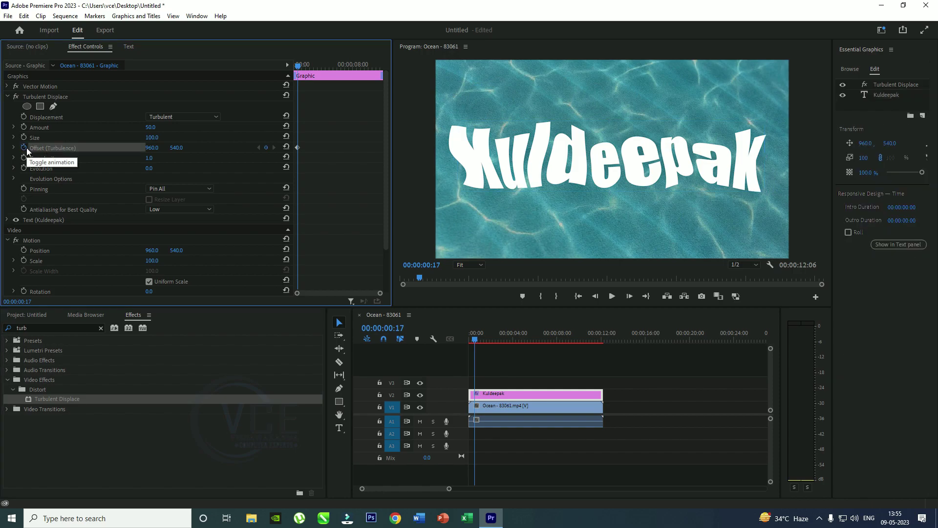
click(156, 147)
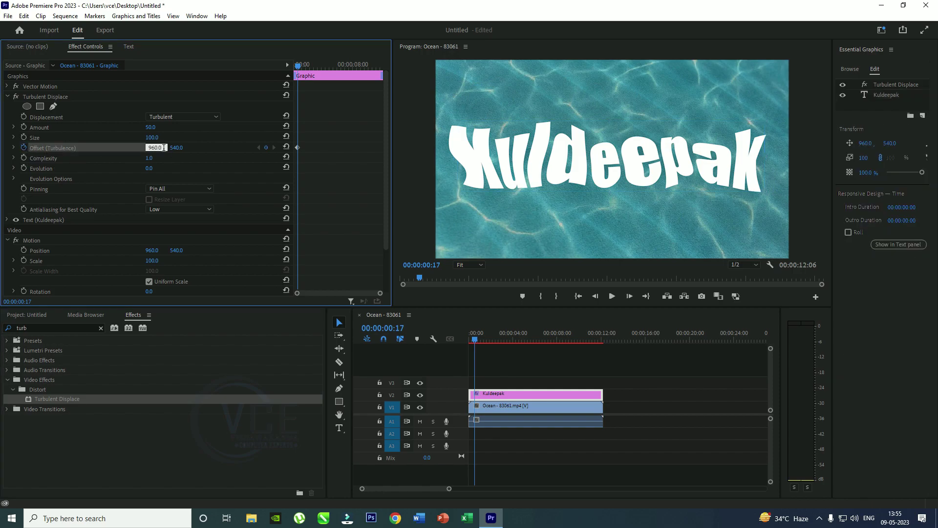
text(915)
key(Return)
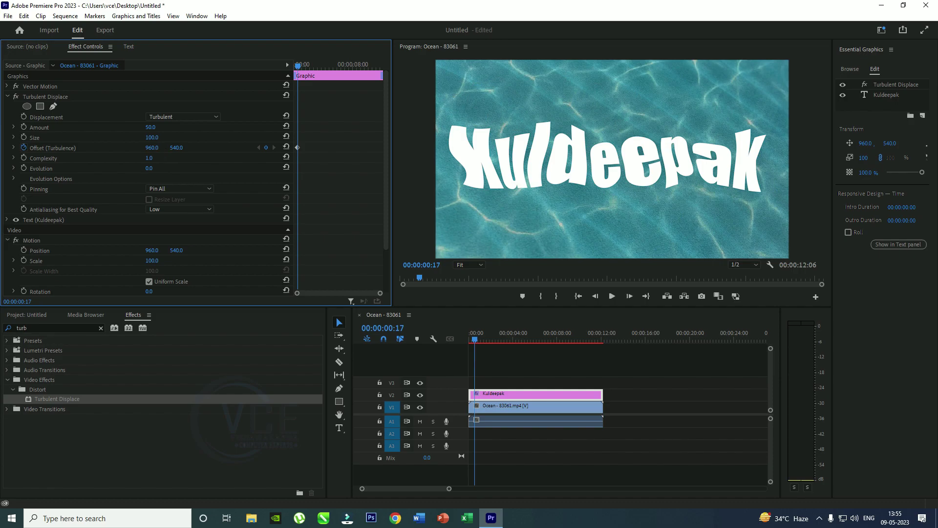
drag(152, 147, 74, 147)
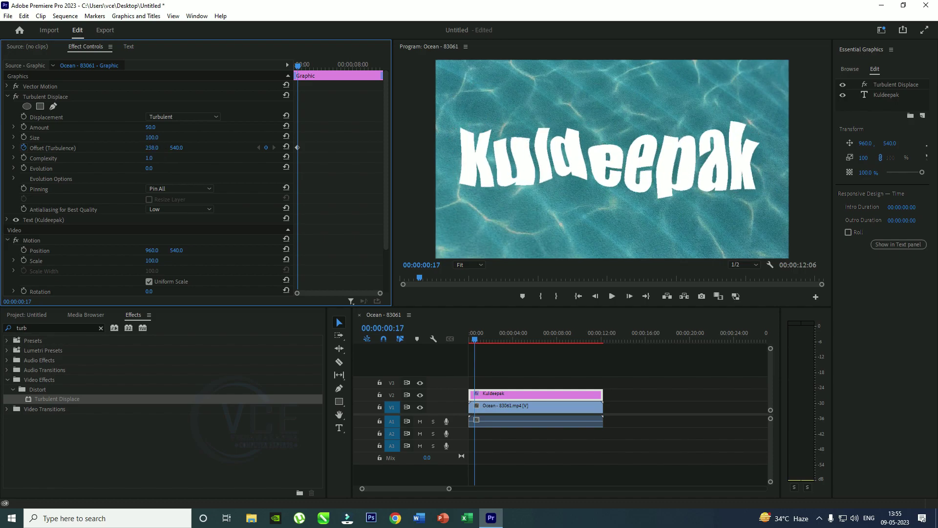
mouse_move(153, 147)
mouse_down()
mouse_move(142, 147)
mouse_move(156, 147)
mouse_up()
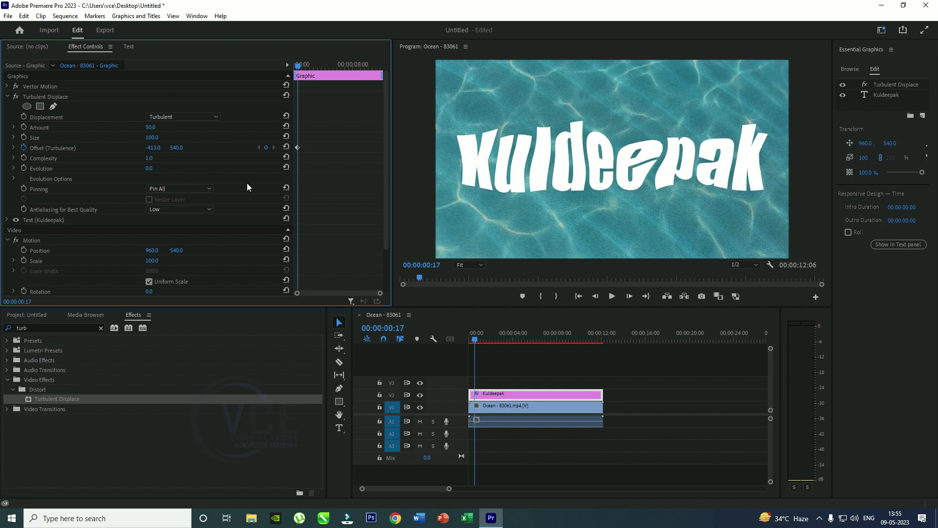
- Leave Complexity at 1.0, revert the offset to 960, and move to the clip's last frame
click(161, 156)
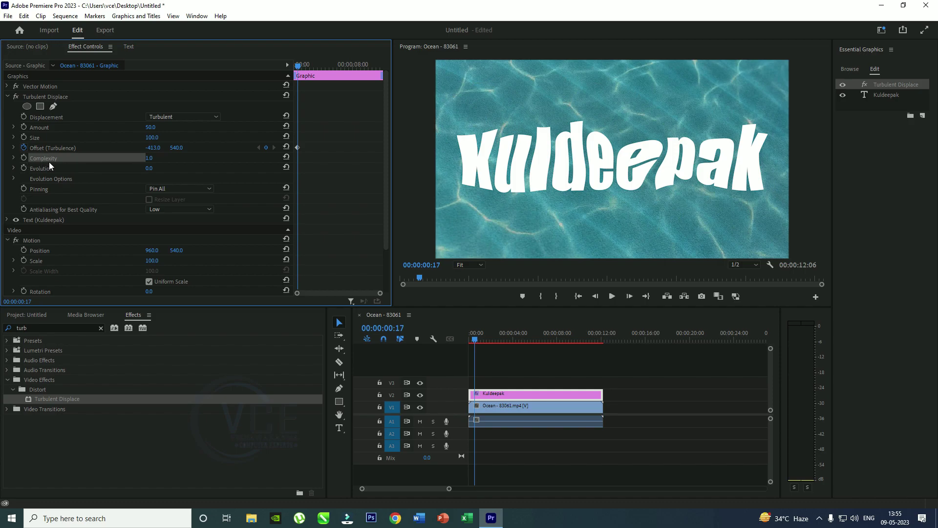
click(150, 158)
click(178, 168)
key(ctrl+z)
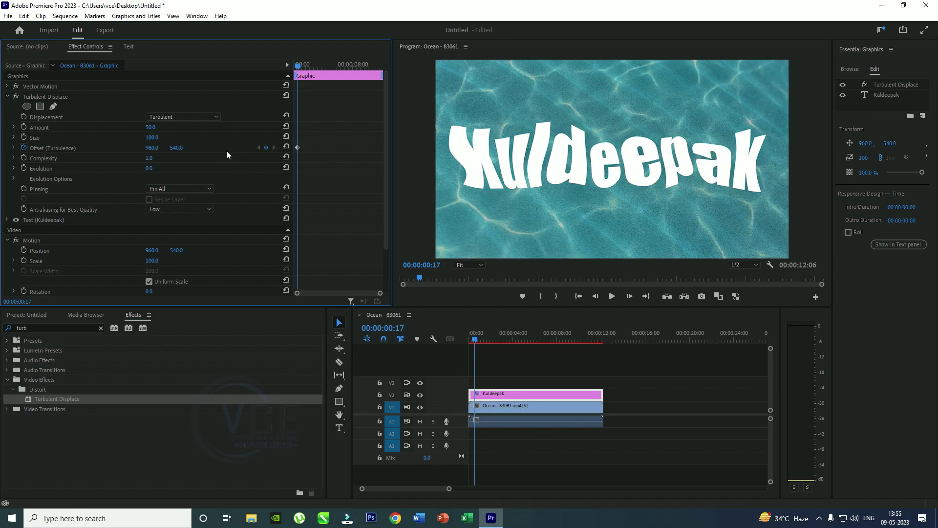
drag(298, 68, 410, 65)
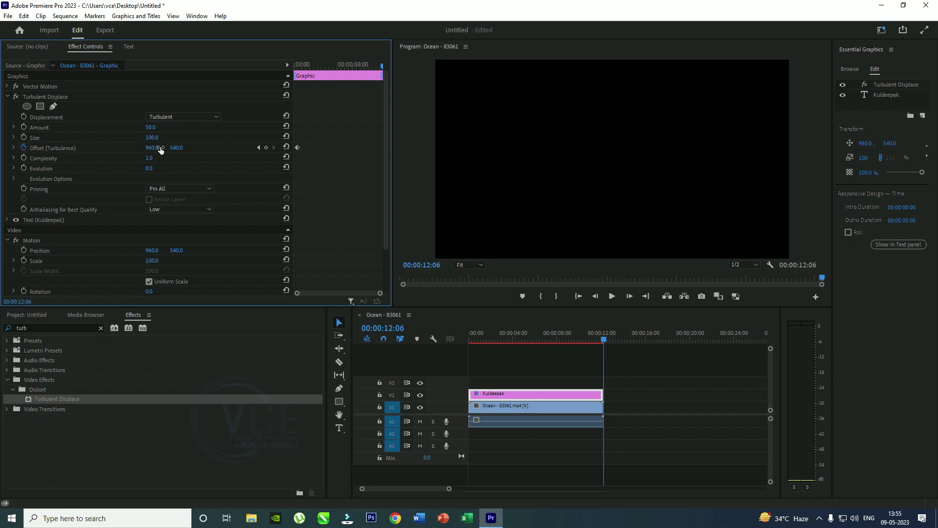
- At the clip end set Offset X -400, Complexity 1.5, Evolution 11°, then play from the start
click(159, 148)
text(-4)
text(00)
click(166, 160)
click(157, 166)
text(11)
click(260, 418)
click(469, 337)
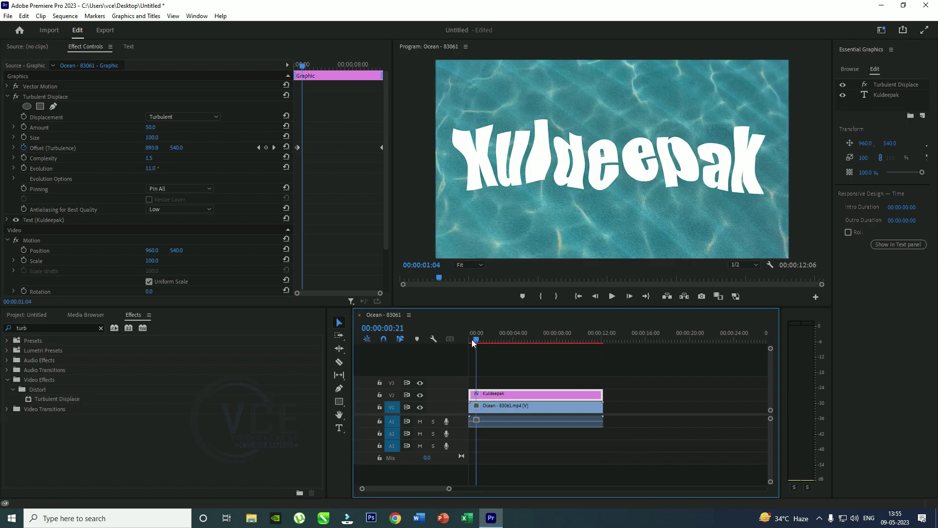
click(611, 297)
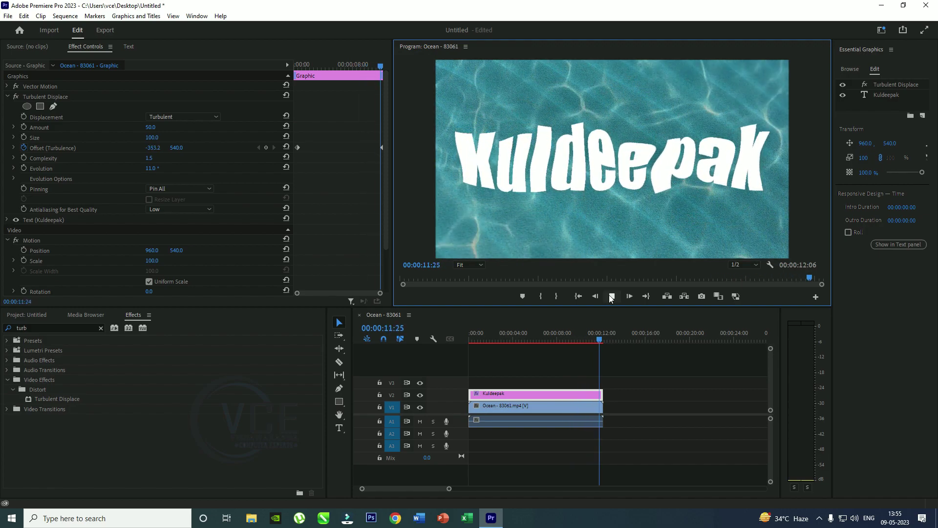
click(611, 297)
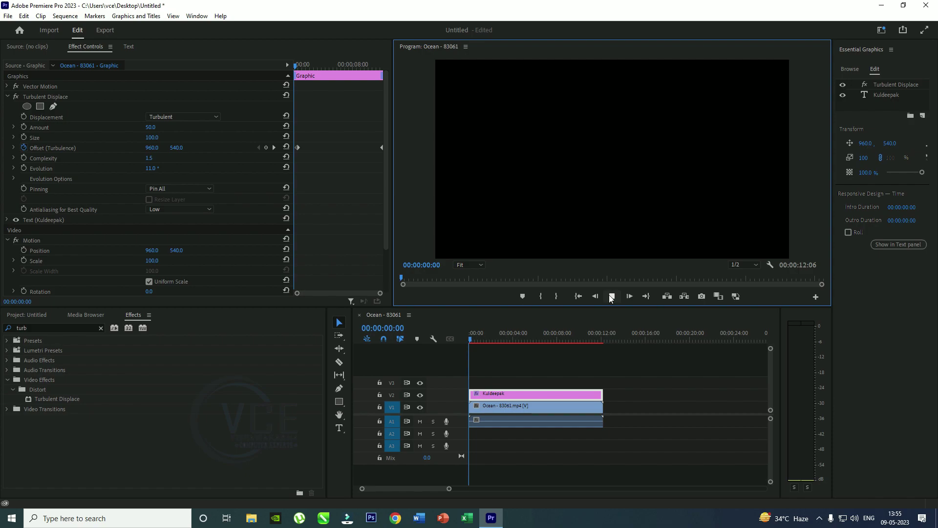
click(610, 296)
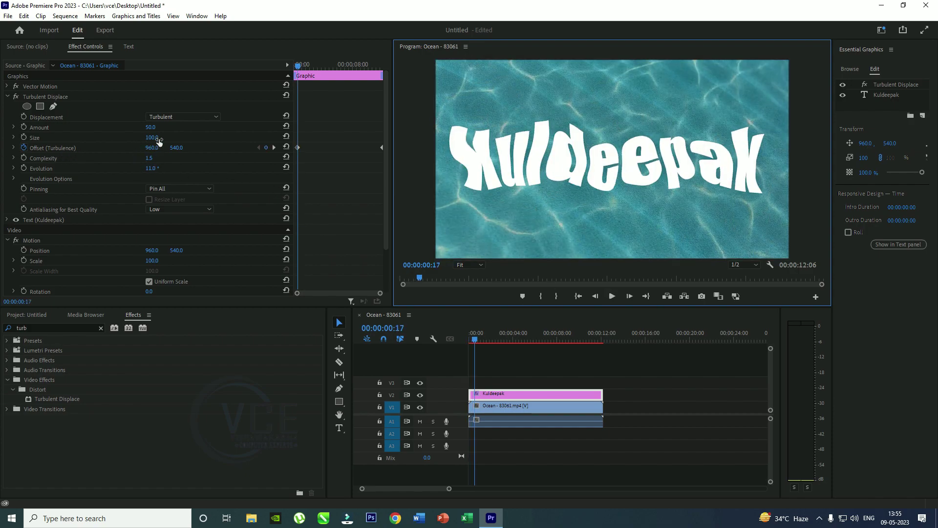
click(292, 420)
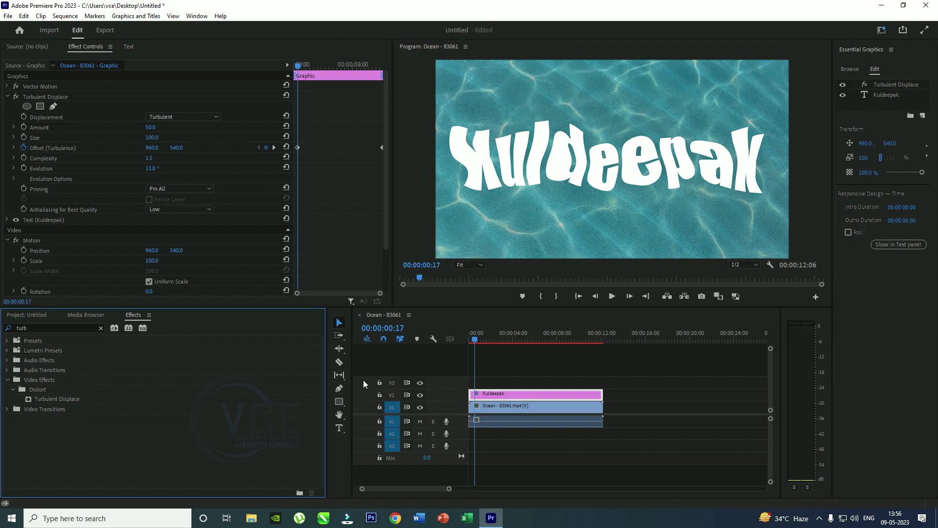
- In the Export tab's Video settings, set Frame Size to 4K (4096 x 2160)
click(100, 30)
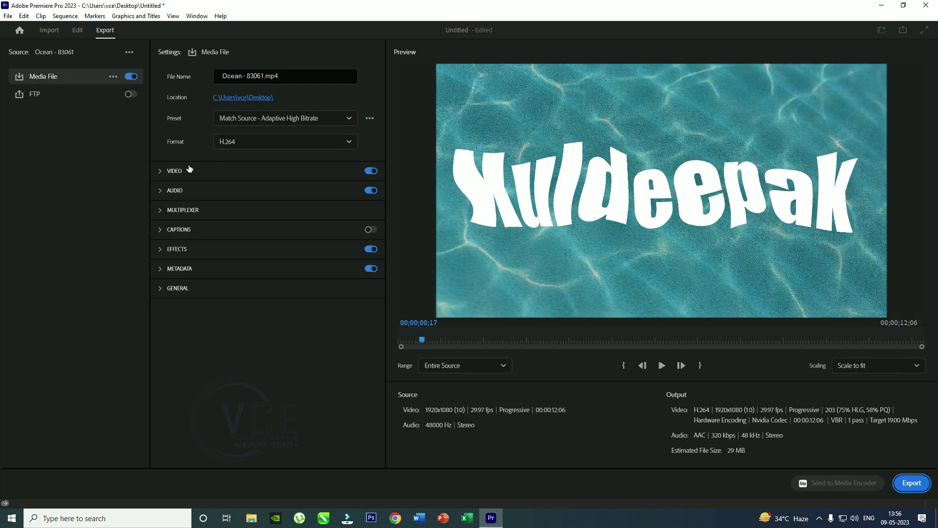
click(160, 172)
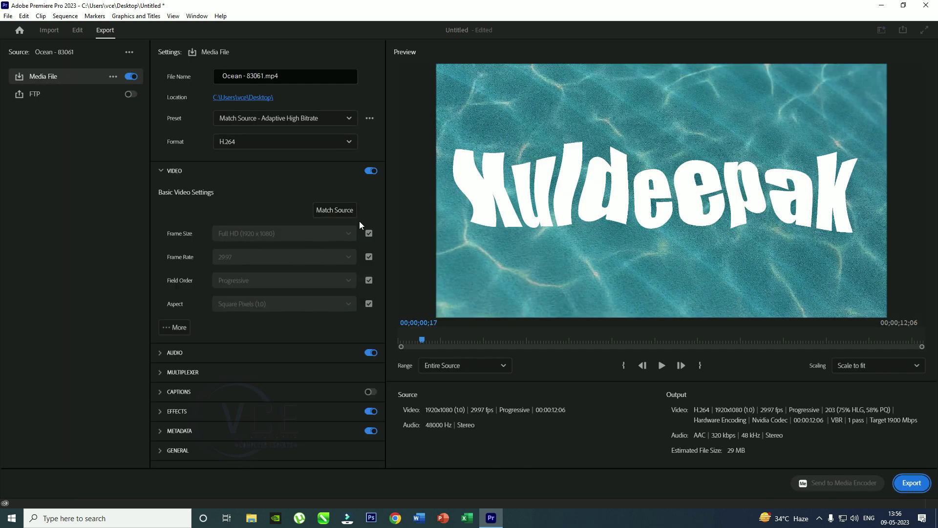
click(369, 233)
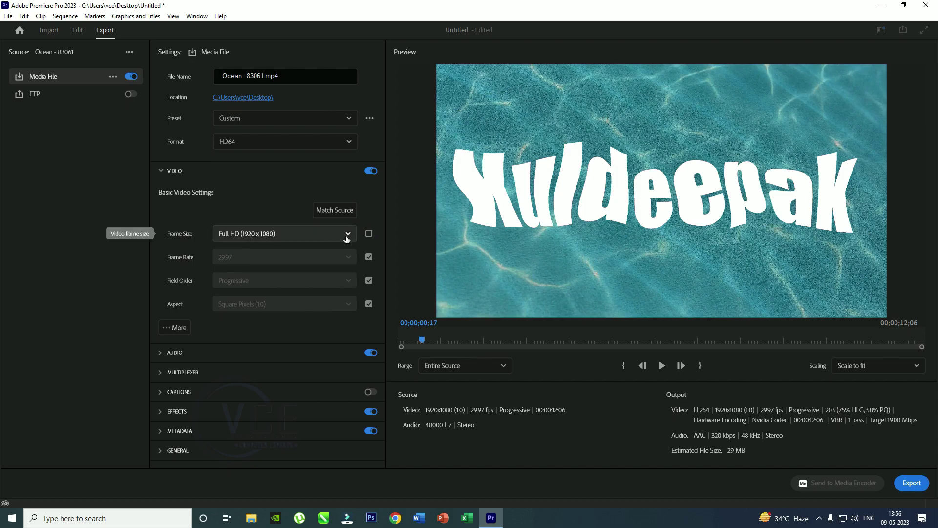
click(313, 235)
click(284, 253)
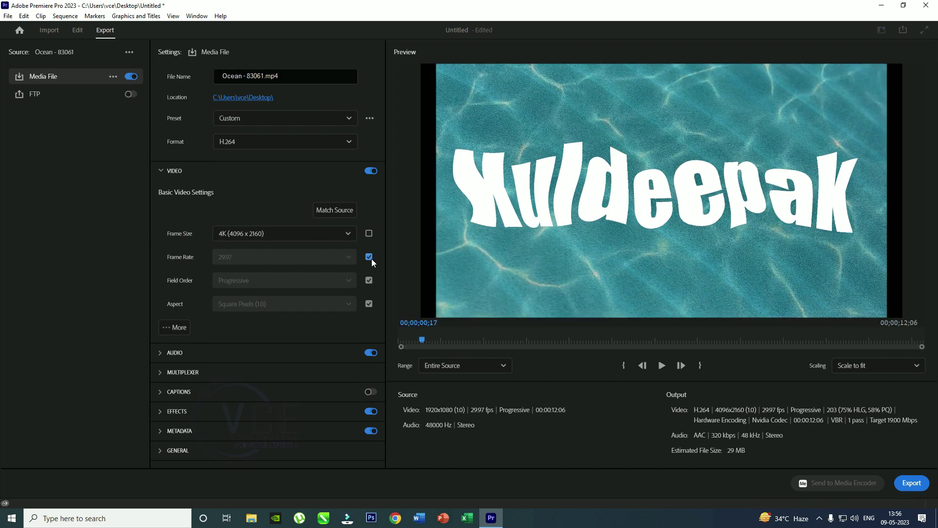
- Stop Frame Rate, Pixel Aspect Ratio (kept square) and Field Order from matching the source
click(370, 258)
click(345, 263)
scroll(299, 304, up, 1)
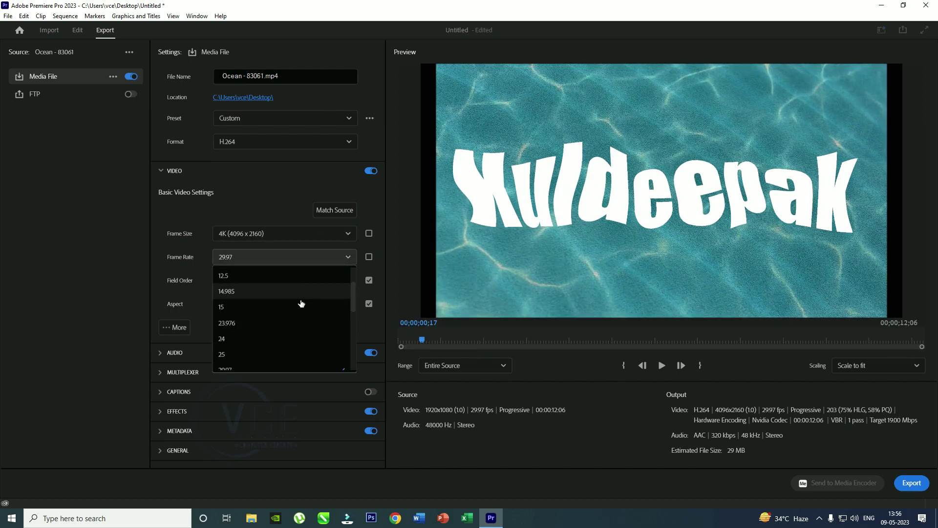
scroll(288, 313, up, 1)
scroll(280, 315, up, 2)
scroll(281, 325, down, 2)
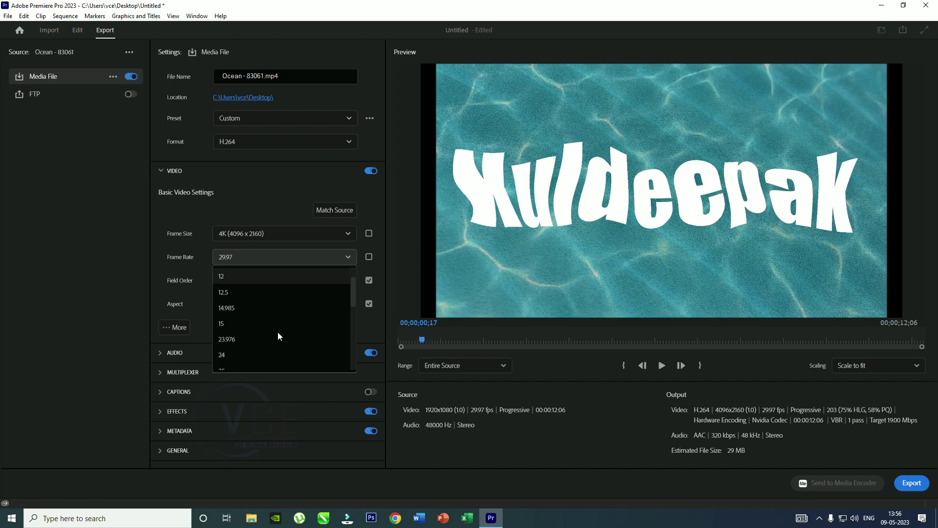
scroll(277, 332, down, 3)
click(63, 338)
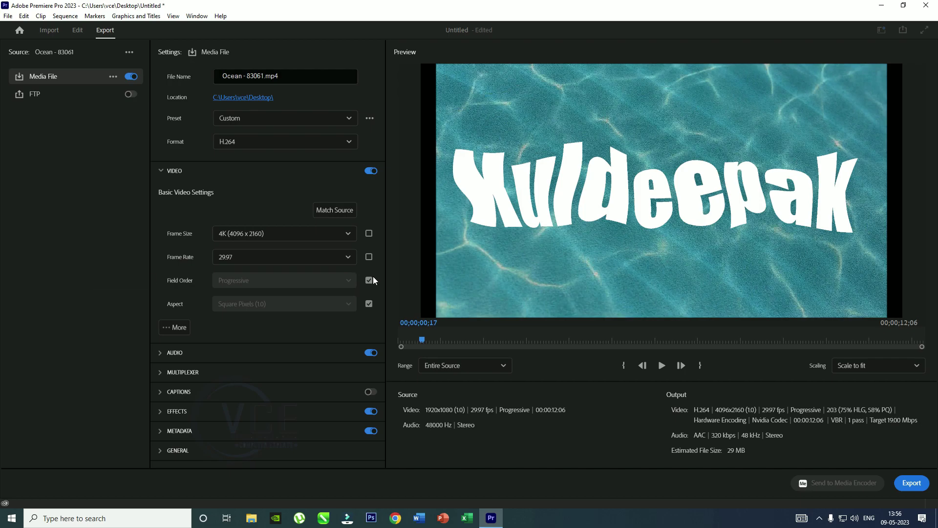
click(370, 304)
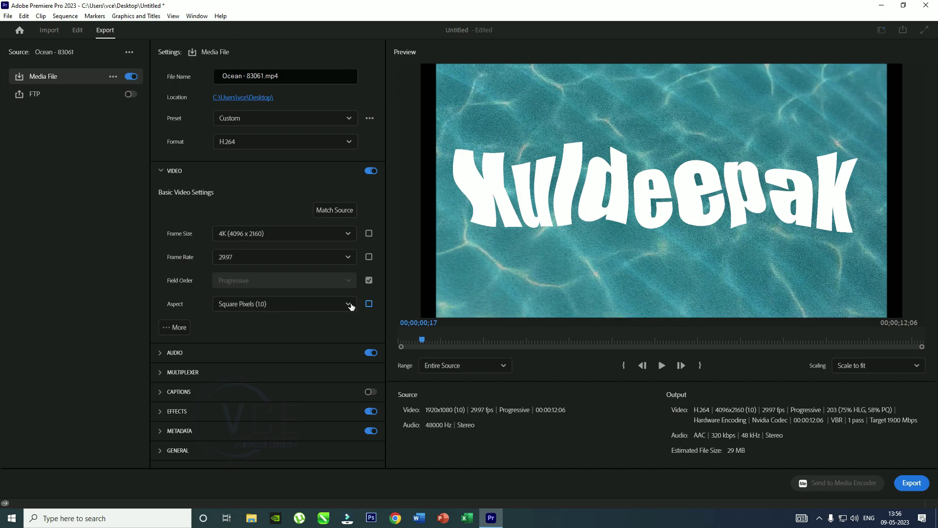
click(350, 304)
click(349, 304)
click(368, 281)
- Set the export frame rate to 60 fps
click(256, 256)
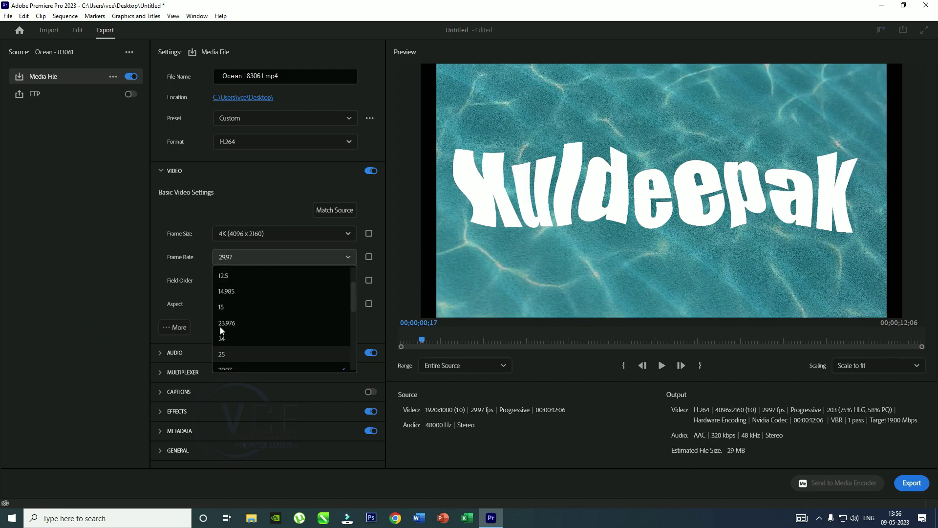
scroll(323, 349, down, 3)
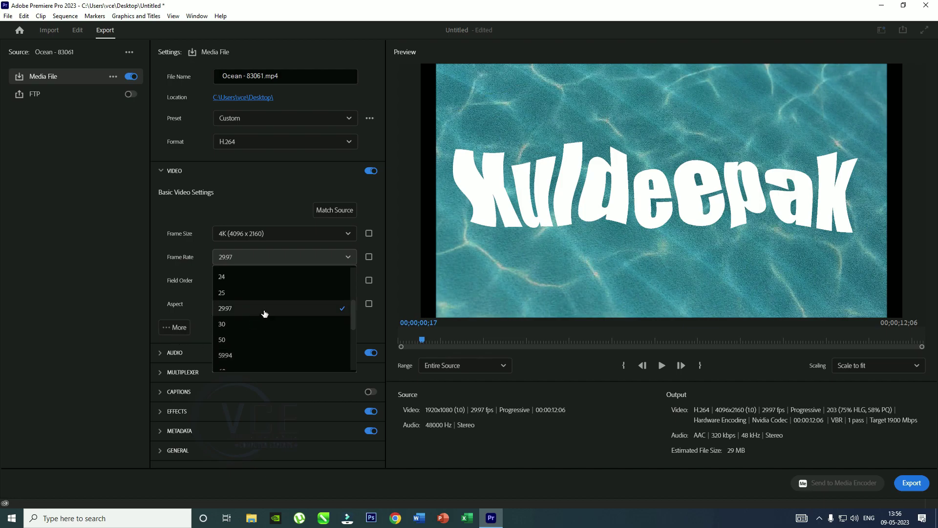
scroll(255, 332, down, 3)
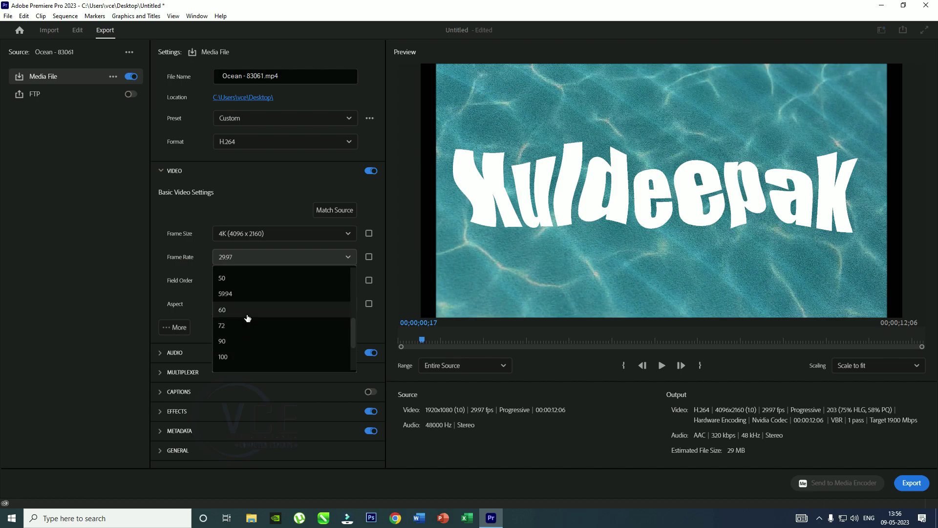
click(247, 310)
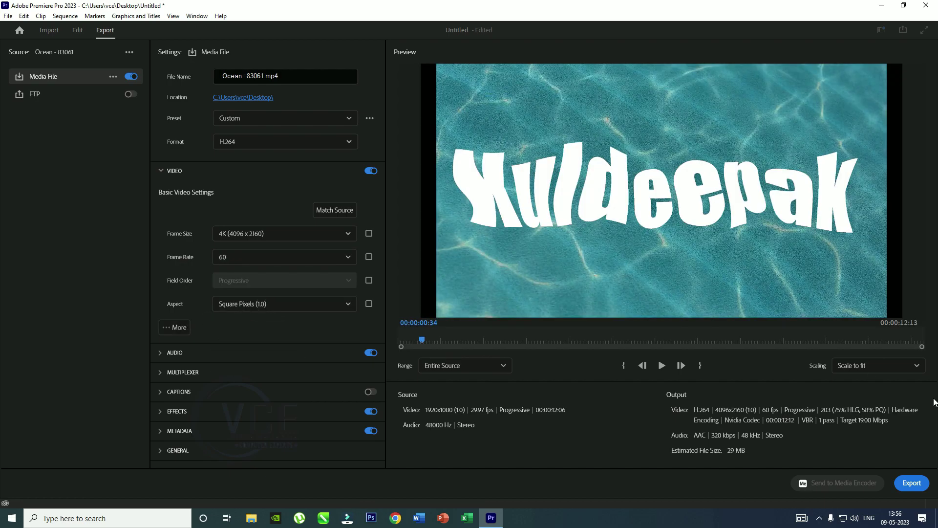
- Start exporting the Ocean - 83061 sequence as a 4K 60 fps H.264 file
click(905, 480)
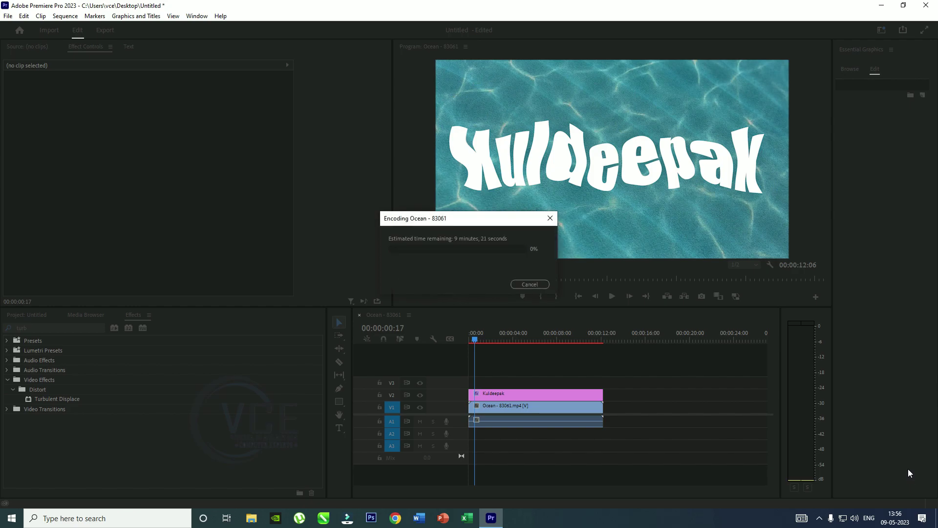